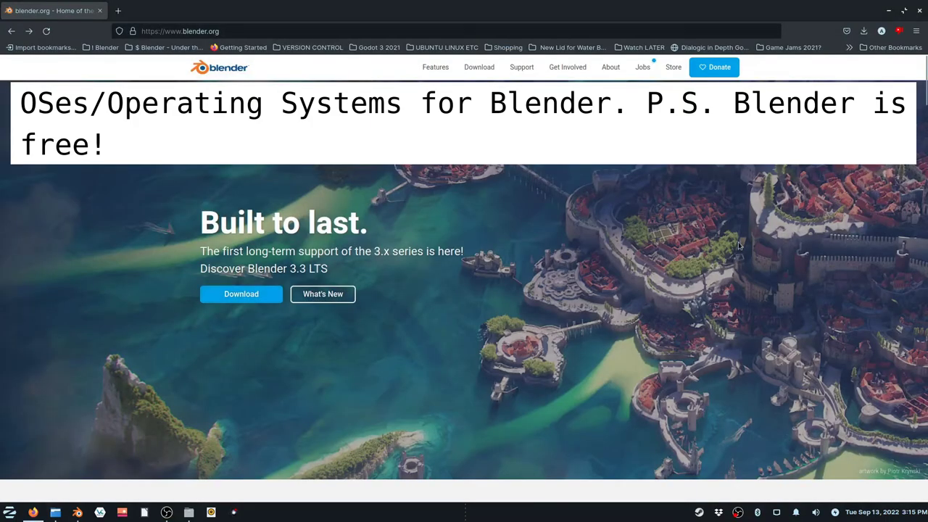
Step: Show the Windows, macOS, Linux and other versions available on the Blender download page
key(alt+Tab)
key(alt+Tab)
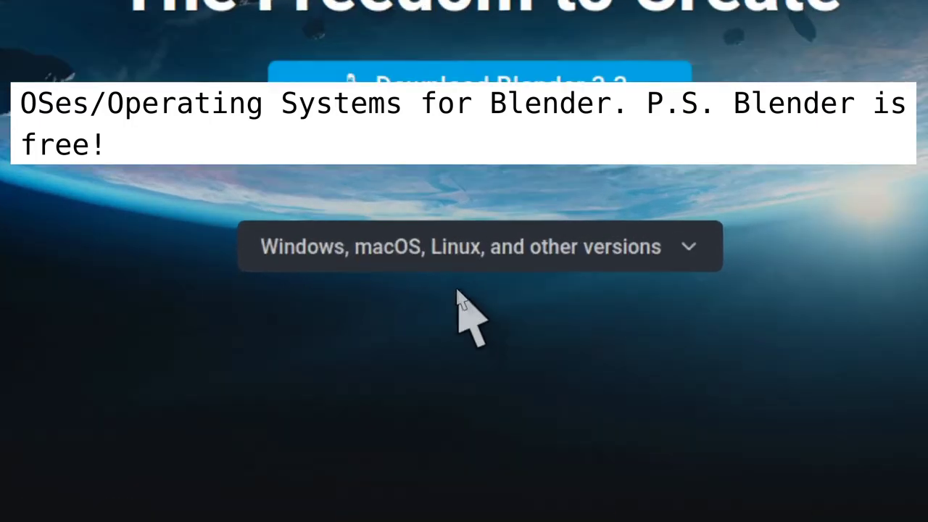
click(473, 279)
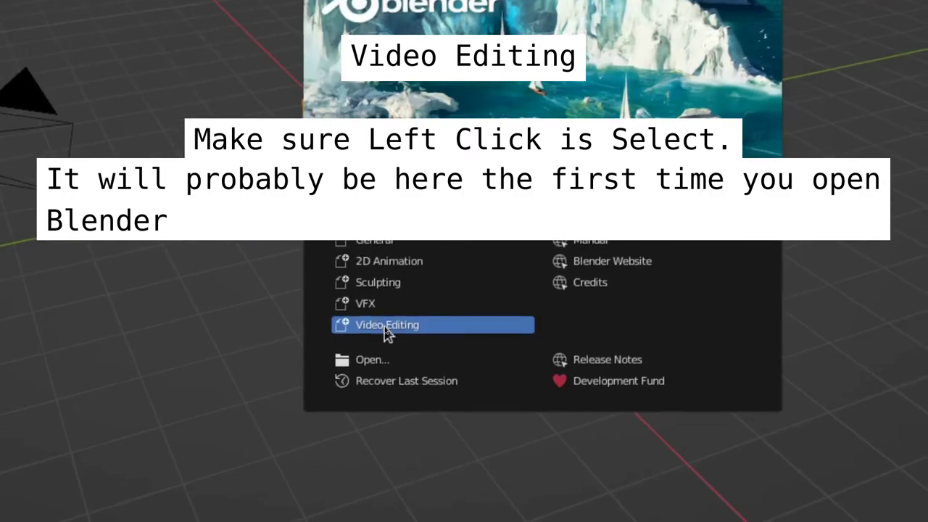
Step: Switch to Blender, create a new Video Editing project and enlarge the Sequencer area upward
click(387, 326)
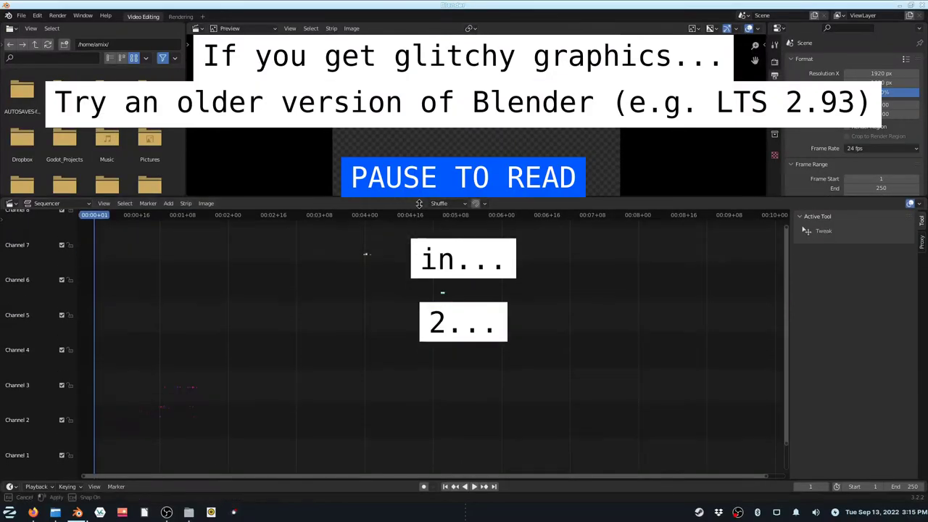
drag(418, 204, 428, 134)
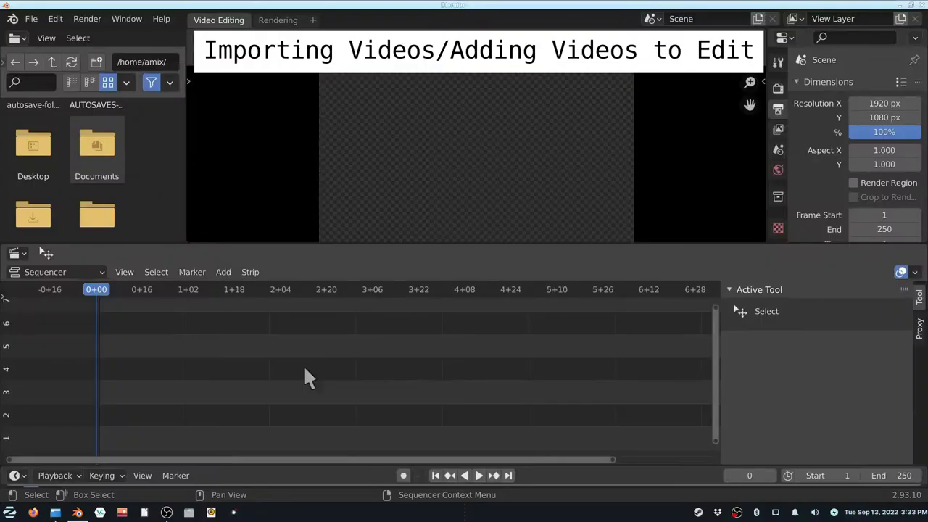
Step: Add the video "001 - C4 C5 or C6Q pt1.mp4" and the Chords Chart C Major Scale PNG from the file manager to the Sequencer
scroll(79, 163, up, 2)
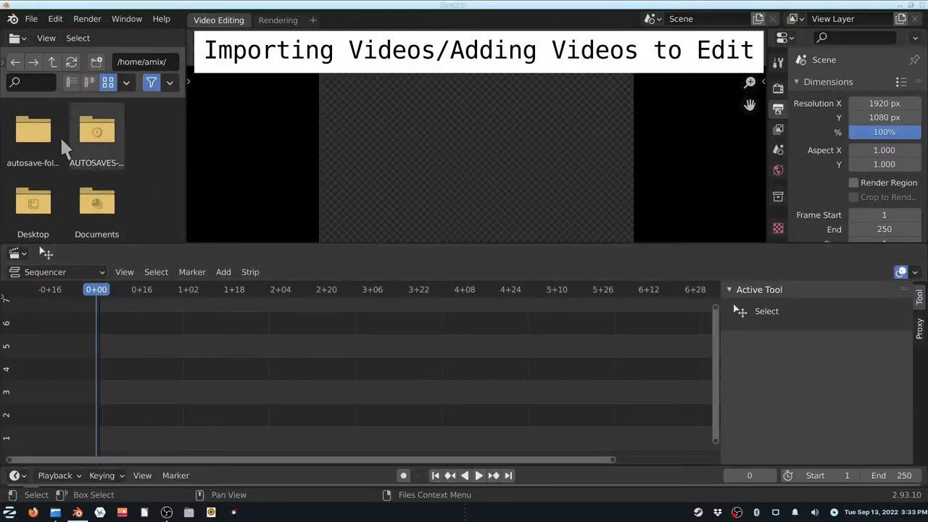
scroll(70, 163, down, 3)
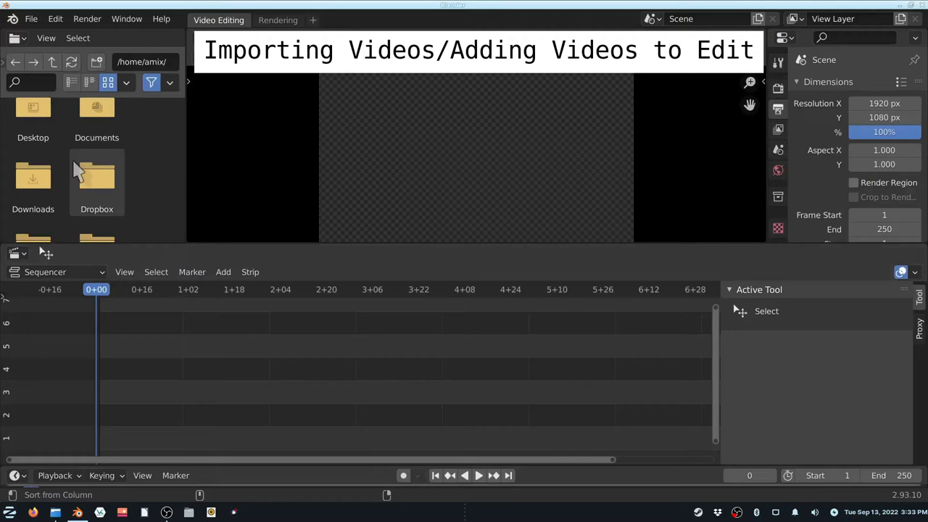
key(alt+Tab)
key(alt+Tab)
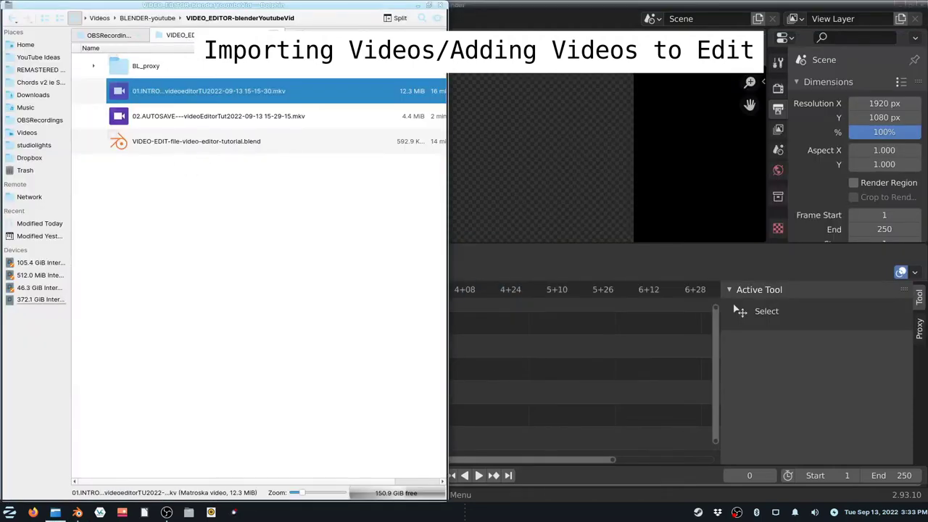
click(326, 35)
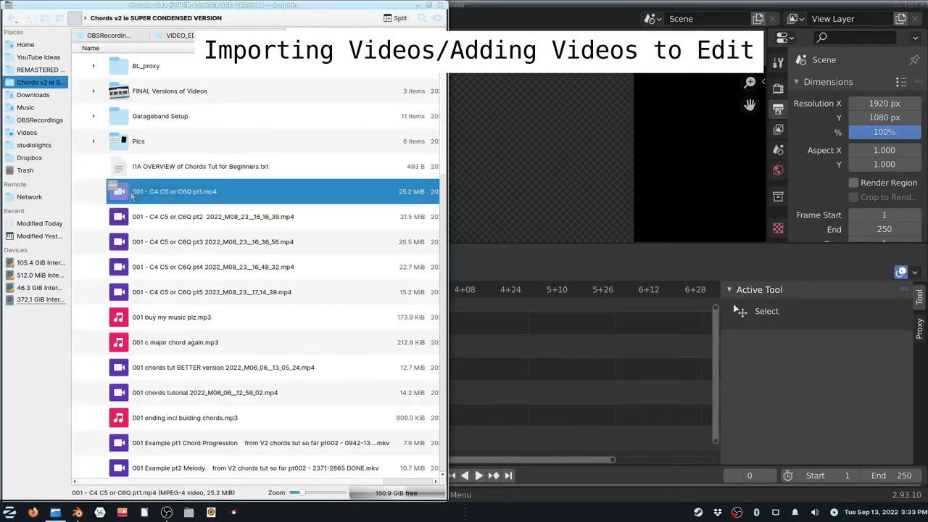
drag(131, 194, 548, 391)
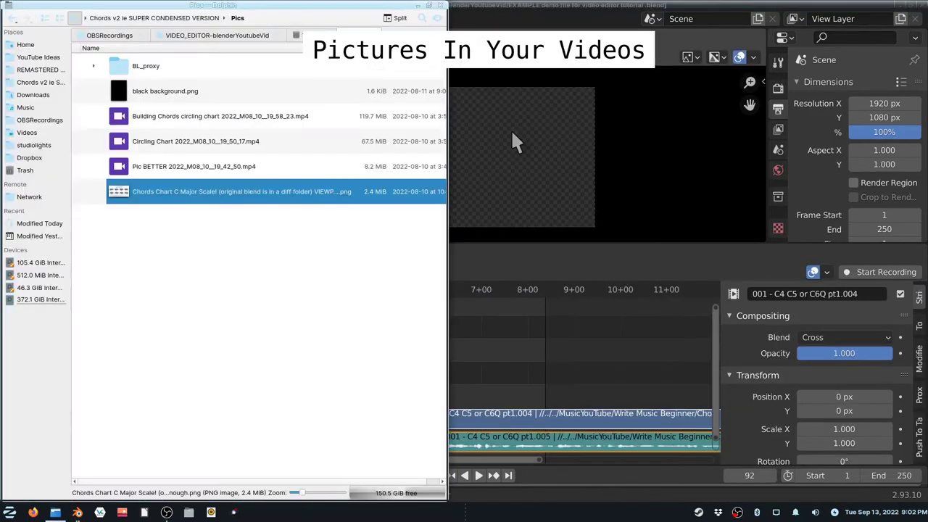
drag(182, 192, 510, 341)
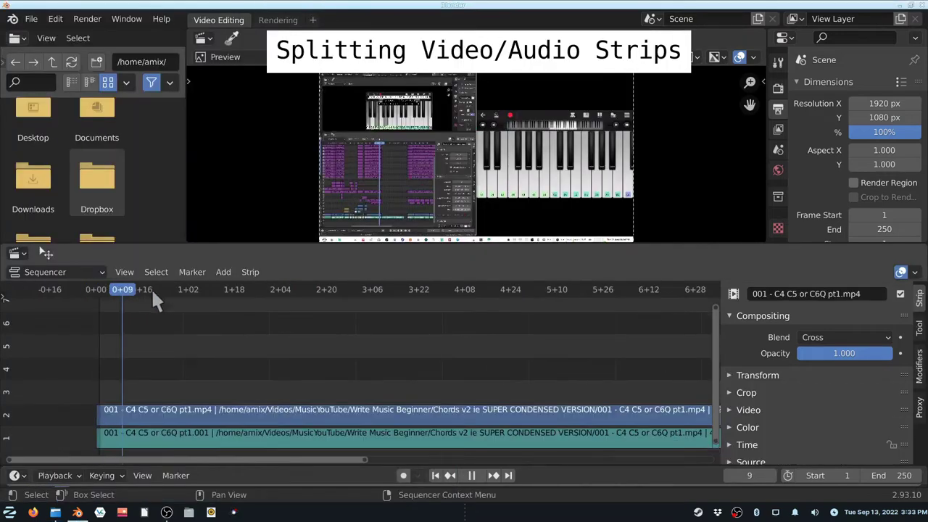
Step: Stop playback with the playhead at 2+11 and select the video strip in channel 2
drag(277, 293, 300, 300)
key(space)
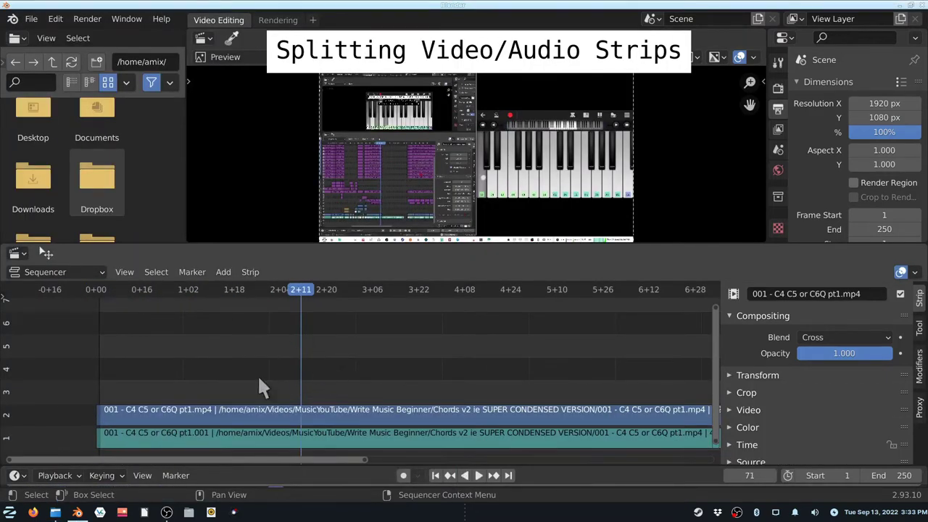
click(305, 411)
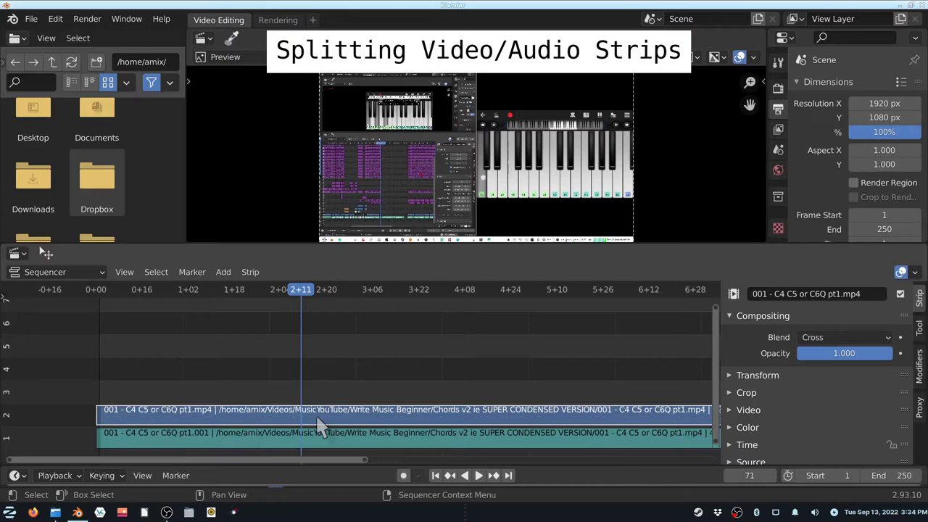
Step: Try splitting only the video strip at the playhead, and undo the split
key(k)
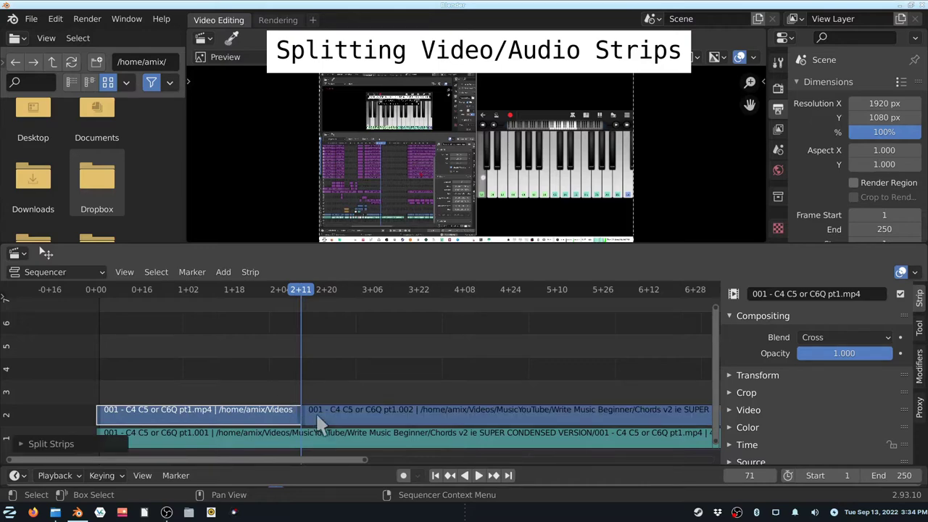
shift+click(301, 439)
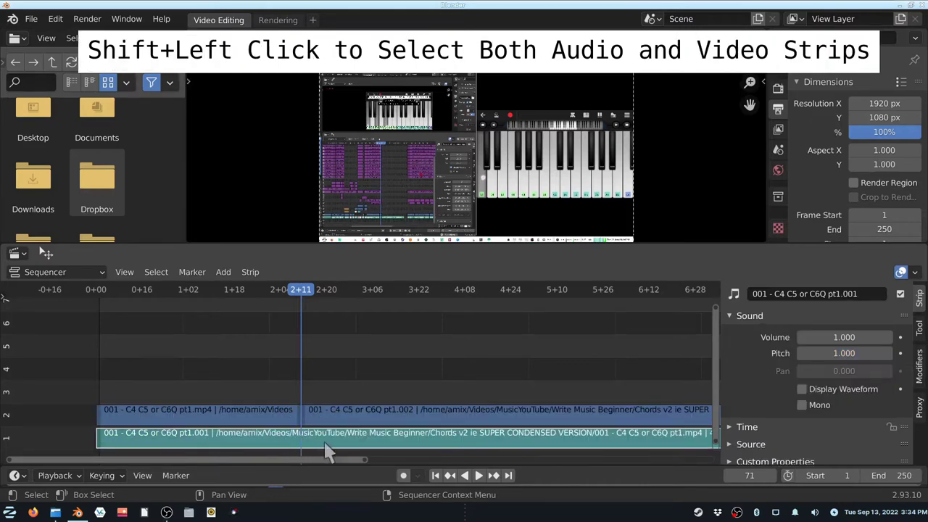
key(ctrl+z)
key(ctrl+z)
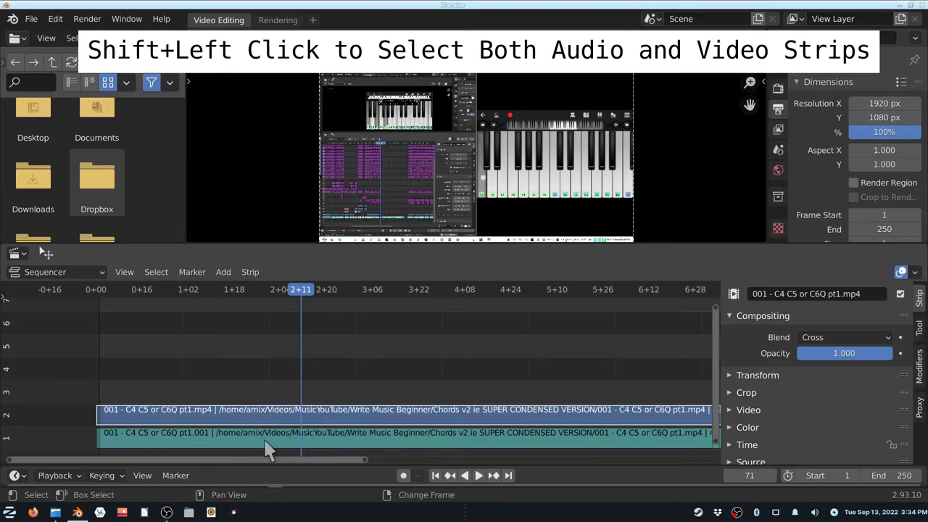
Step: Select the audio strip together with the video strip and split both at 2+11
shift+click(263, 437)
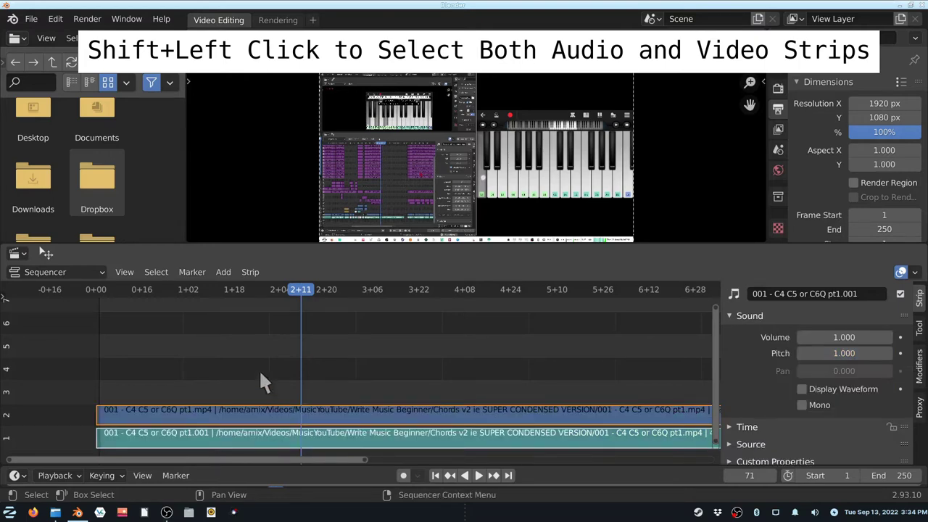
key(k)
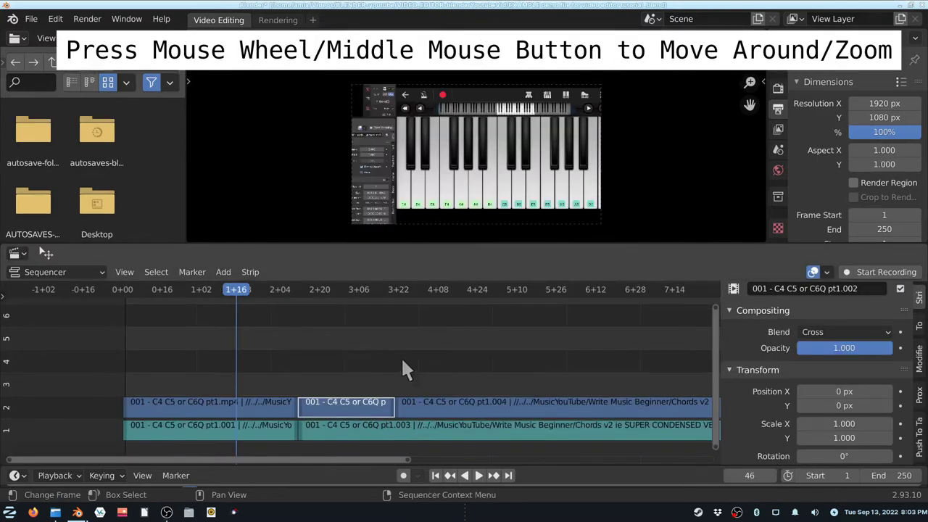
Step: Look around the Sequencer timeline, the video preview and the file browser by panning, zooming and scrolling
middle_drag(400, 357, 284, 360)
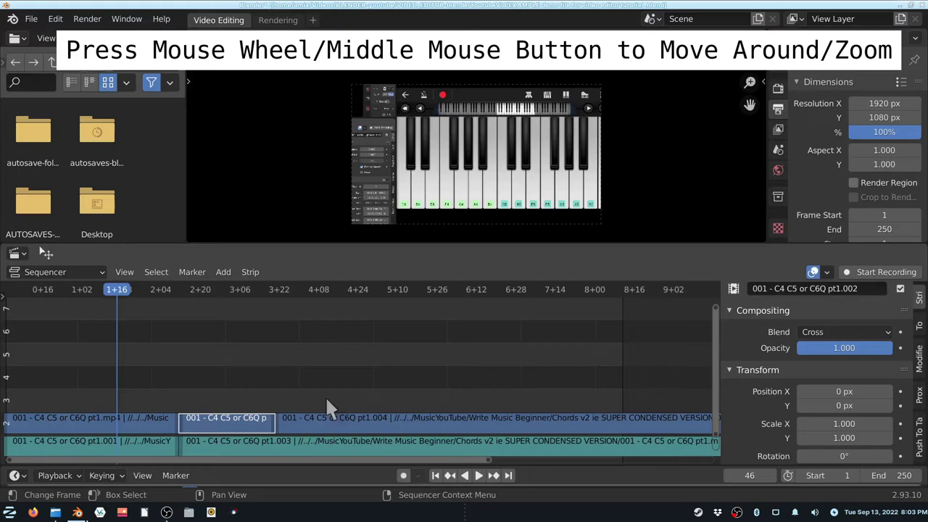
middle_drag(320, 375, 269, 378)
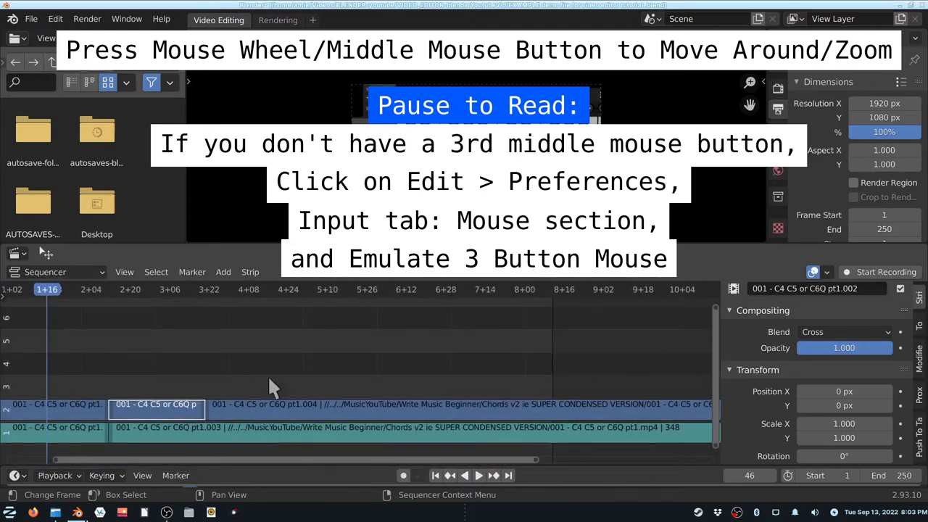
scroll(266, 354, down, 5)
scroll(266, 354, up, 5)
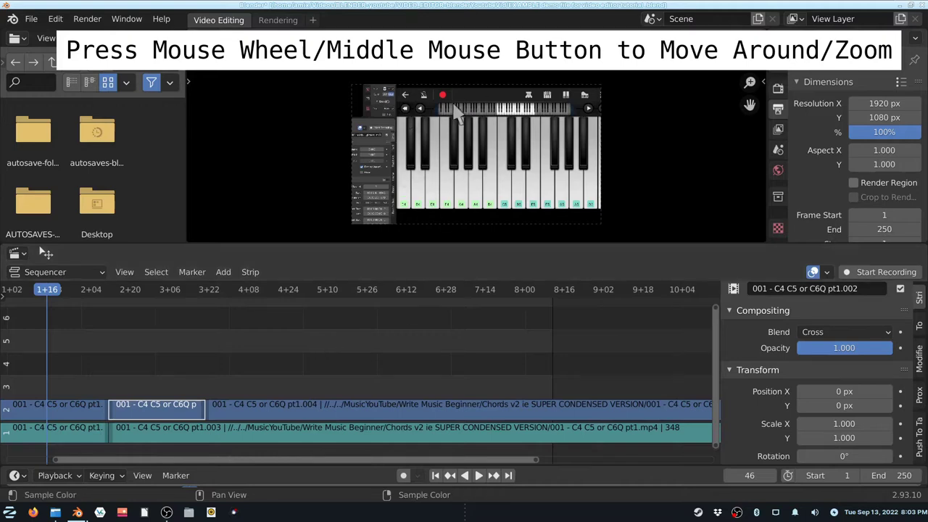
mouse_move(477, 149)
middle_down()
mouse_move(405, 148)
mouse_move(471, 151)
middle_up()
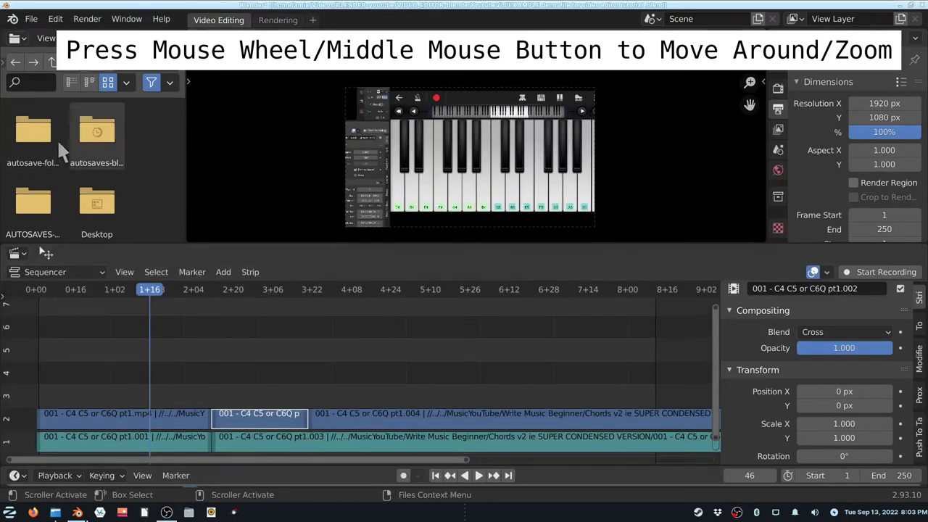
scroll(82, 144, down, 3)
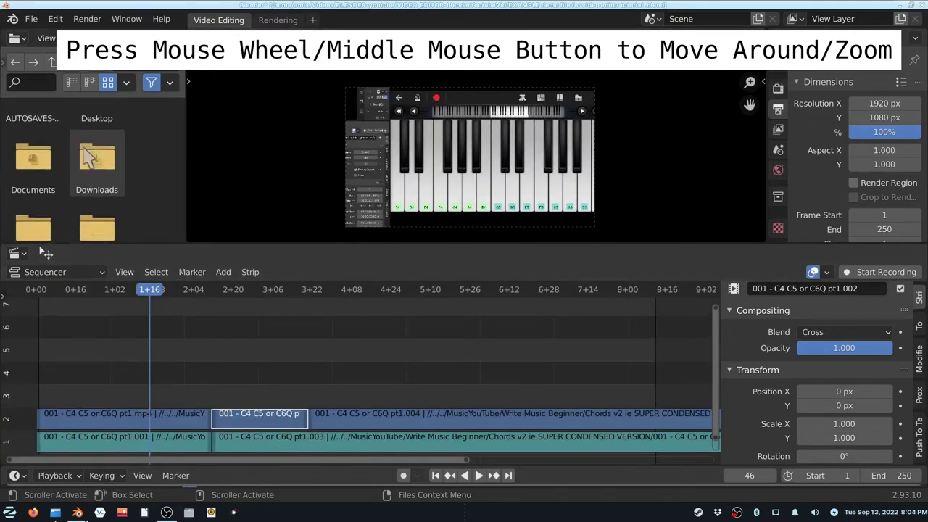
scroll(79, 155, up, 1)
middle_drag(128, 143, 125, 196)
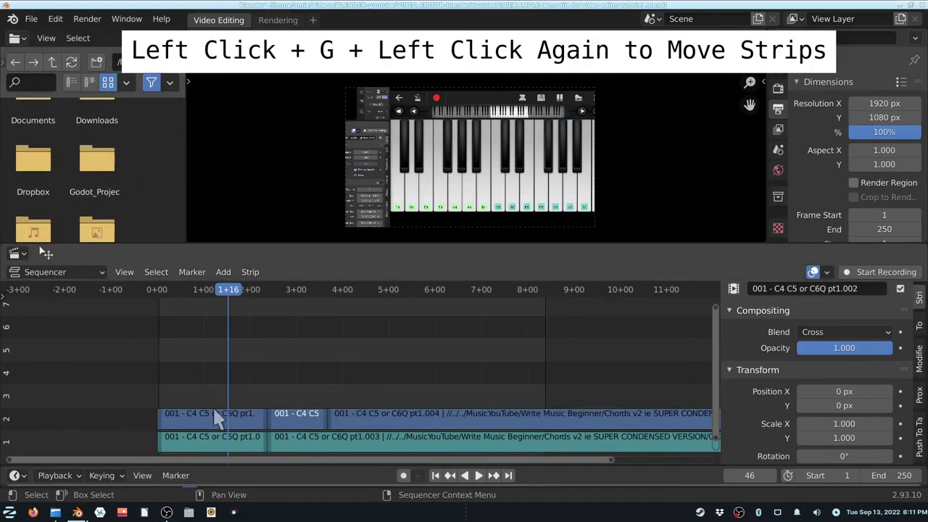
Step: Try moving the first video strip on its own and put it back in its place in channel 2
click(207, 416)
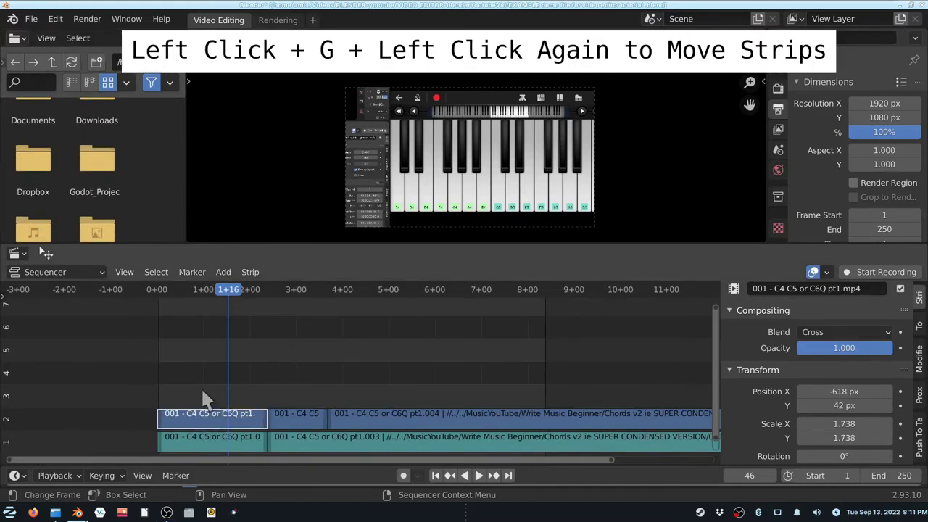
key(g)
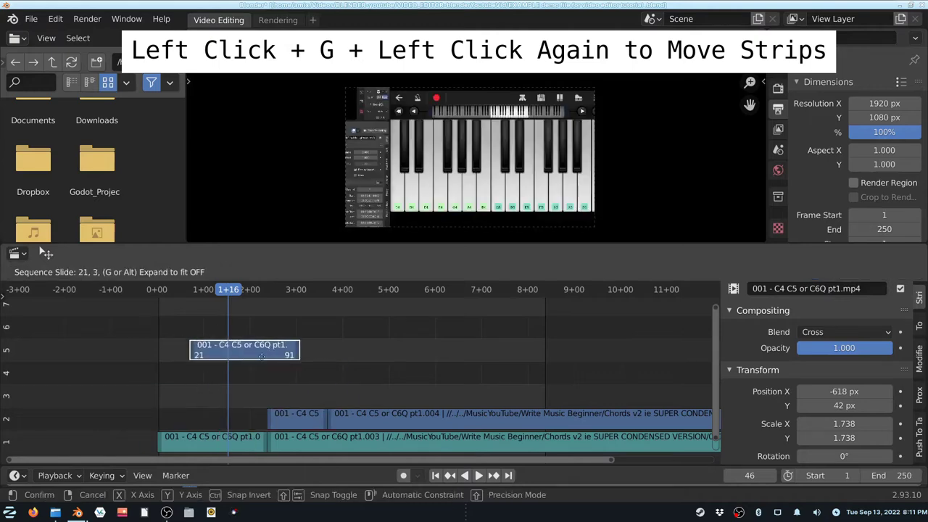
click(206, 417)
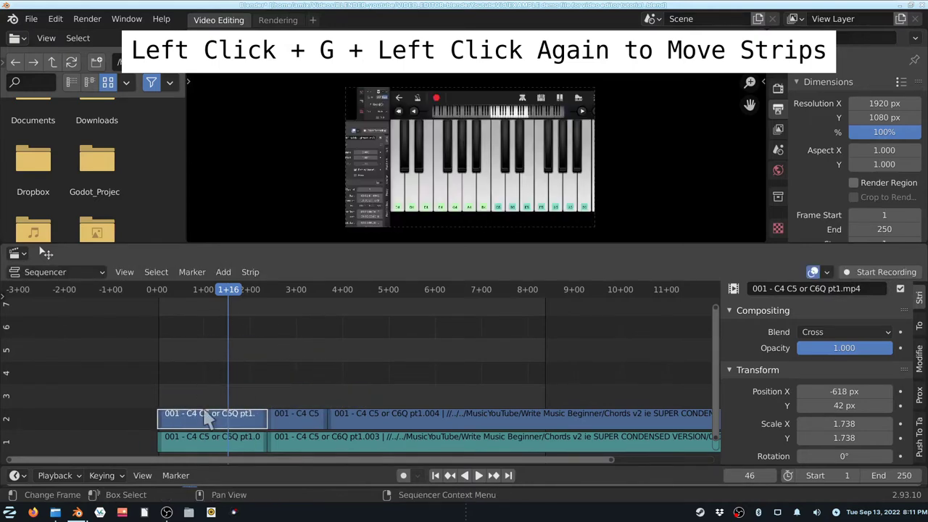
click(203, 368)
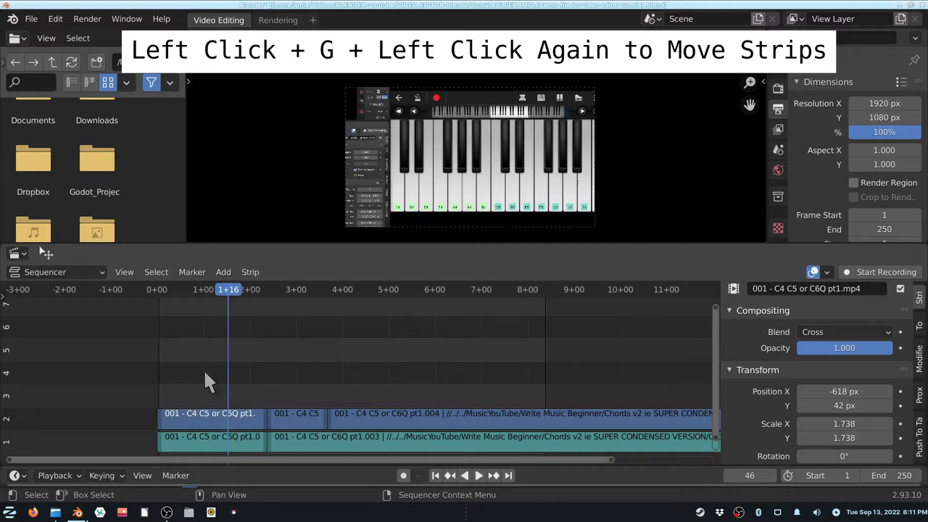
Step: Move the first video and audio strips together up to channels 5 and 4, starting just before 3+00
drag(129, 366, 220, 455)
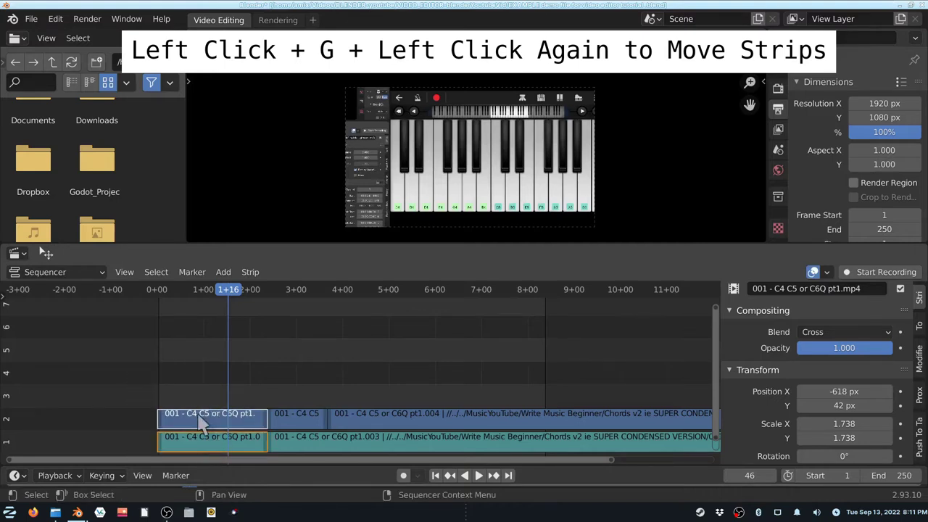
key(g)
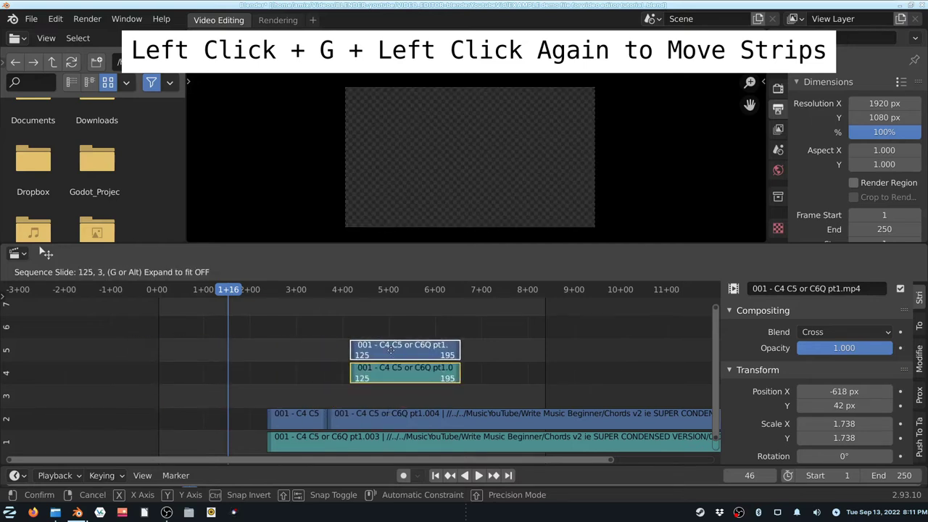
click(331, 350)
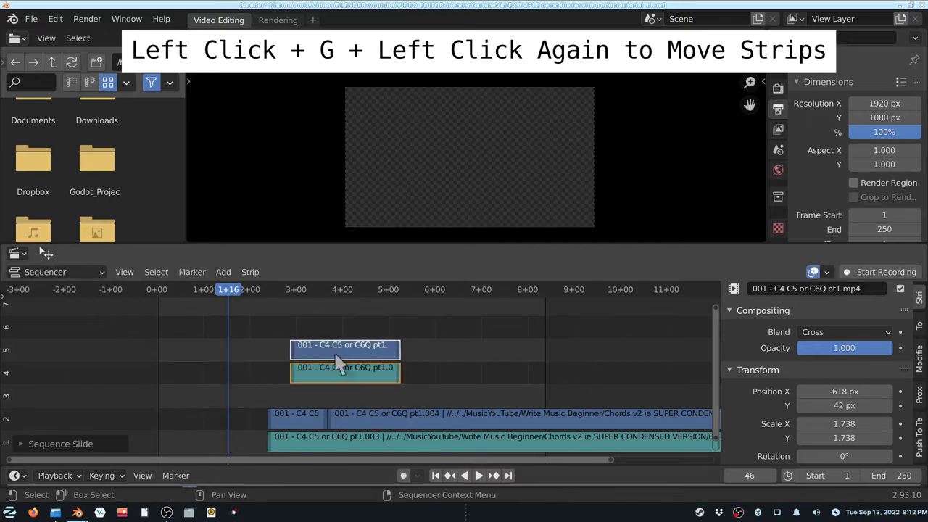
Step: Play the overlapping section from about 3+07 to examine which video strip is shown in the preview
click(307, 289)
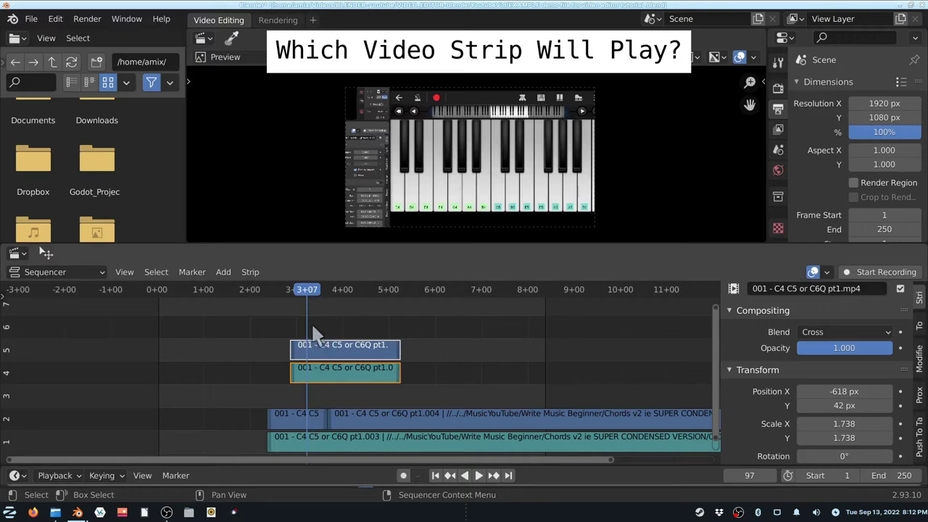
key(space)
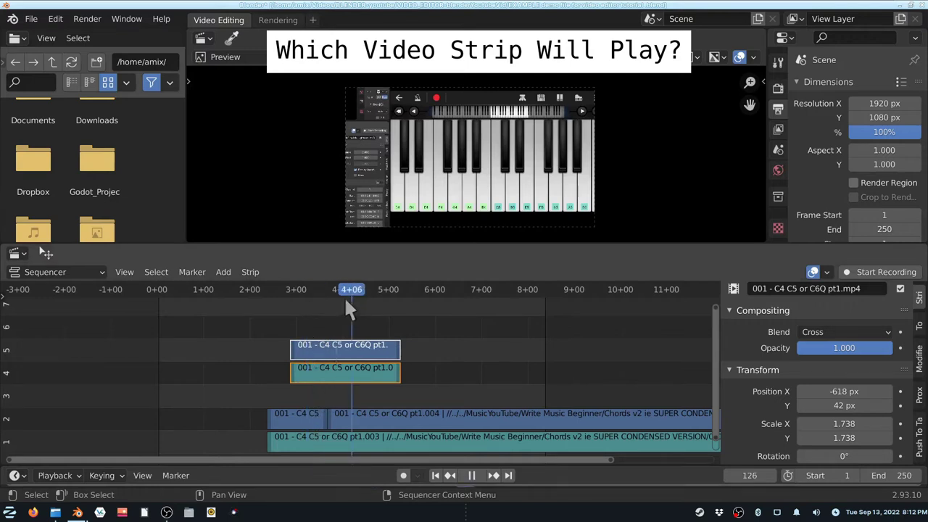
key(space)
click(360, 416)
click(324, 287)
key(ctrl+z)
key(space)
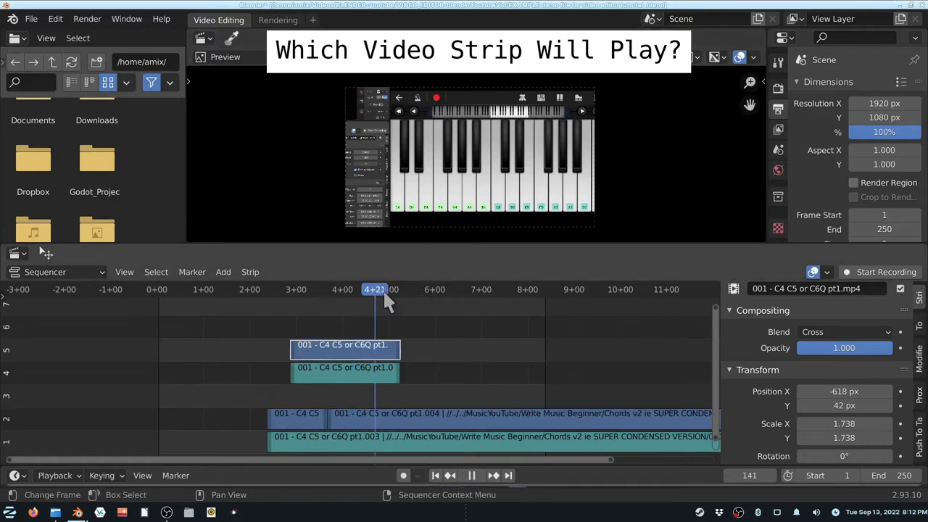
key(space)
click(435, 416)
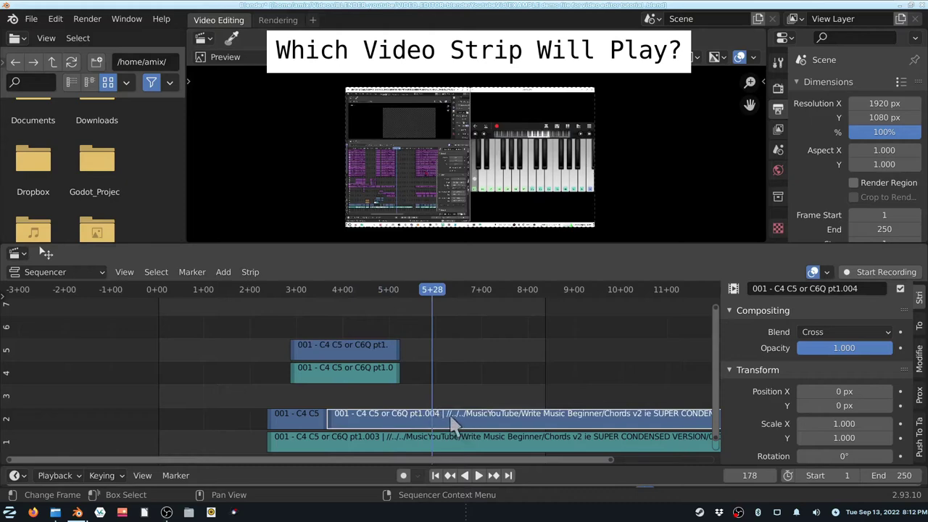
Step: Move the strips in channels 4 and 5 earlier to start at about 0+11, and play the timeline from about 3+28
drag(403, 395, 258, 355)
key(g)
click(140, 367)
click(338, 292)
key(space)
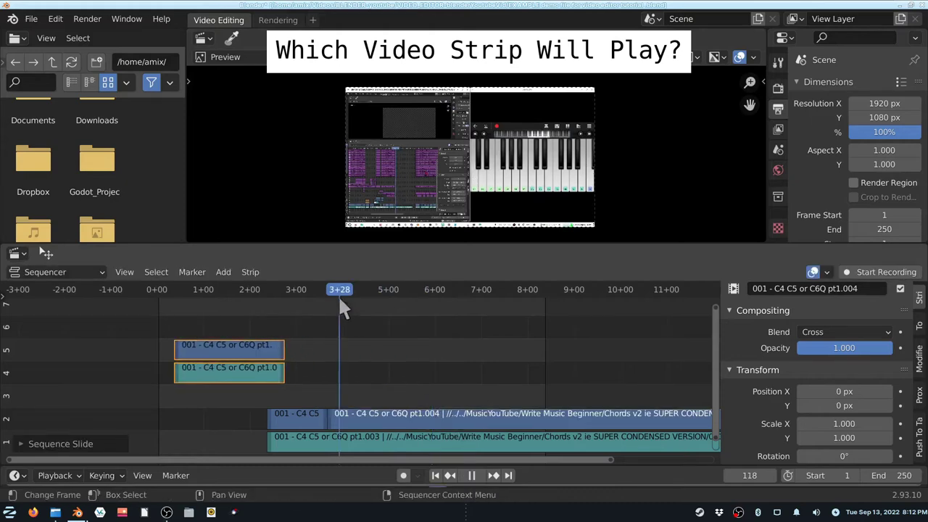
Step: Play the timeline from about 3+00, where the audio strips in channels 1 and 4 overlap, to examine which audio plays
mouse_move(339, 297)
mouse_down()
mouse_move(312, 295)
mouse_move(337, 312)
mouse_up()
click(361, 423)
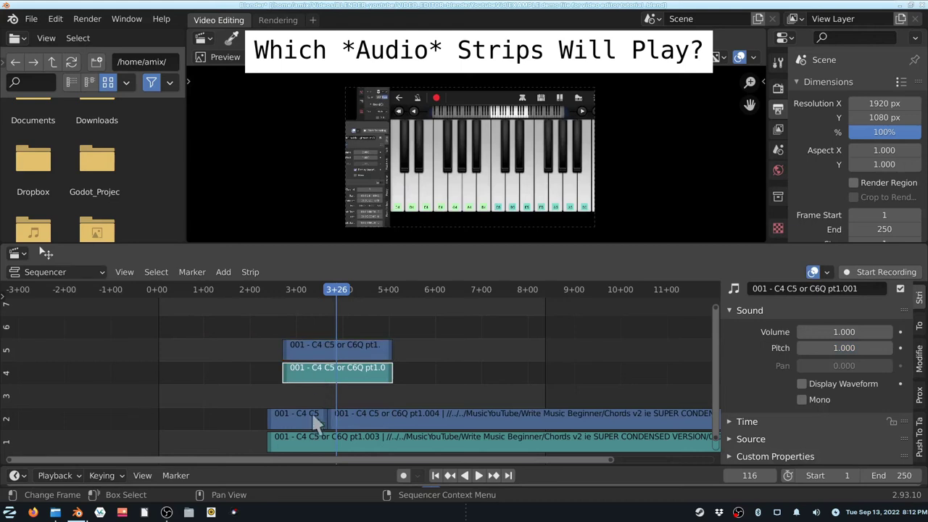
click(311, 437)
click(311, 373)
click(292, 290)
key(space)
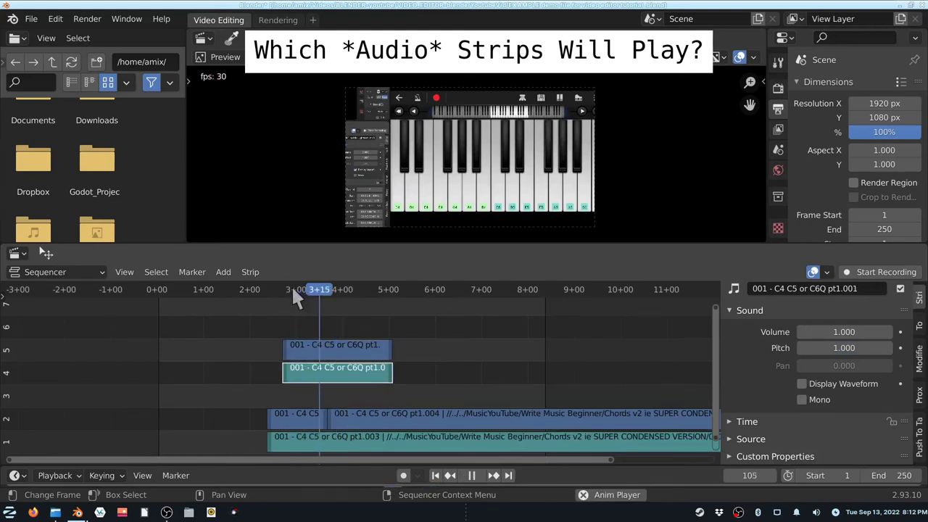
key(space)
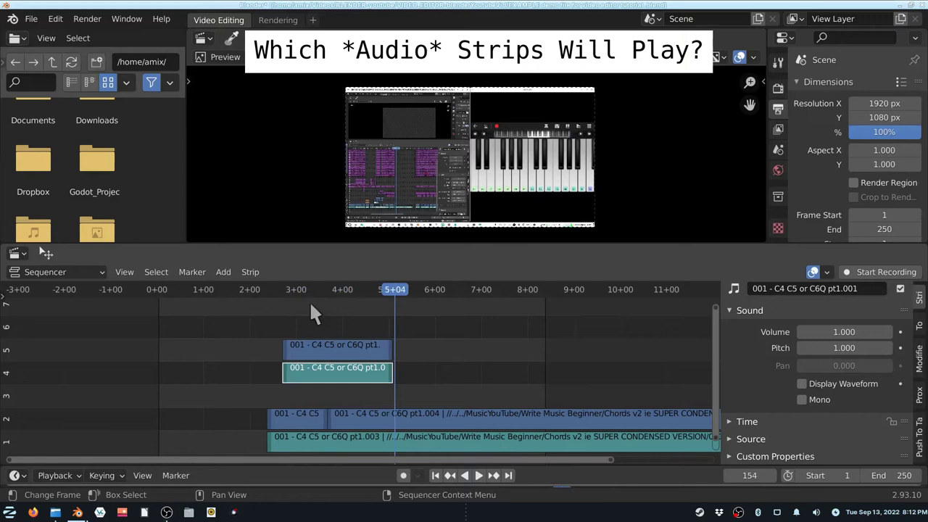
Step: Select the video and audio strips in channels 5 and 4 and move them down to channels 2 and 1, starting just before 0+00
drag(409, 340, 330, 366)
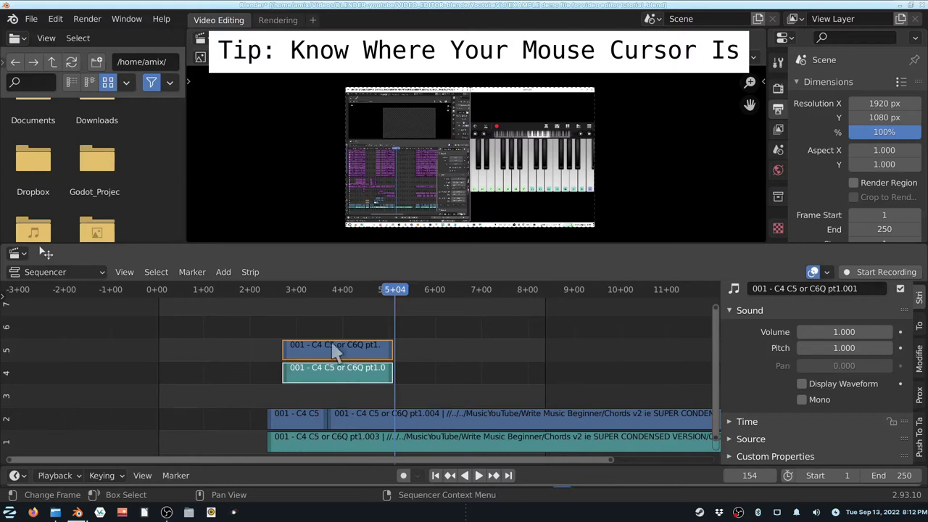
key(g)
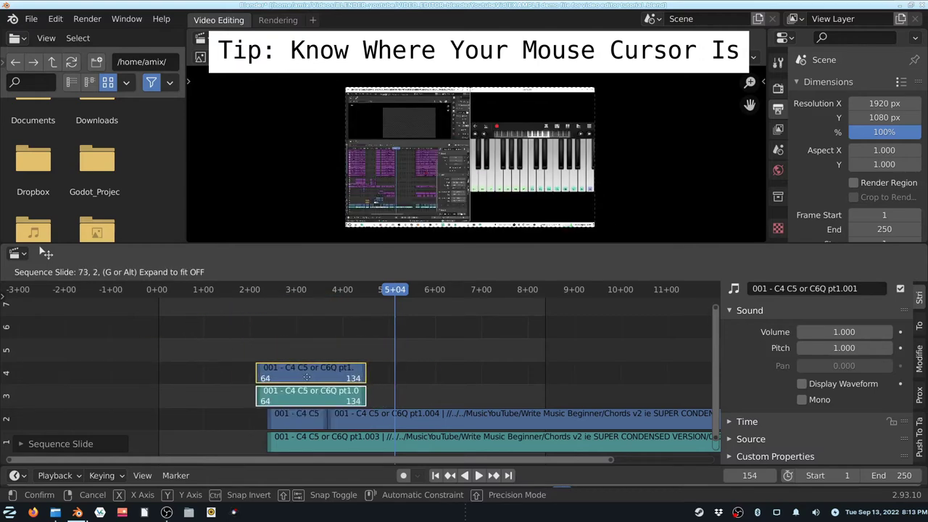
click(152, 392)
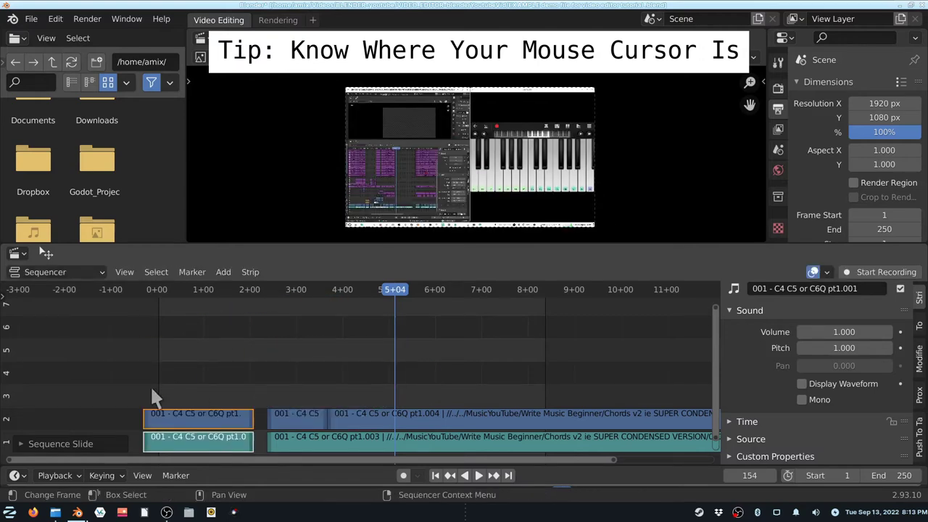
key(g)
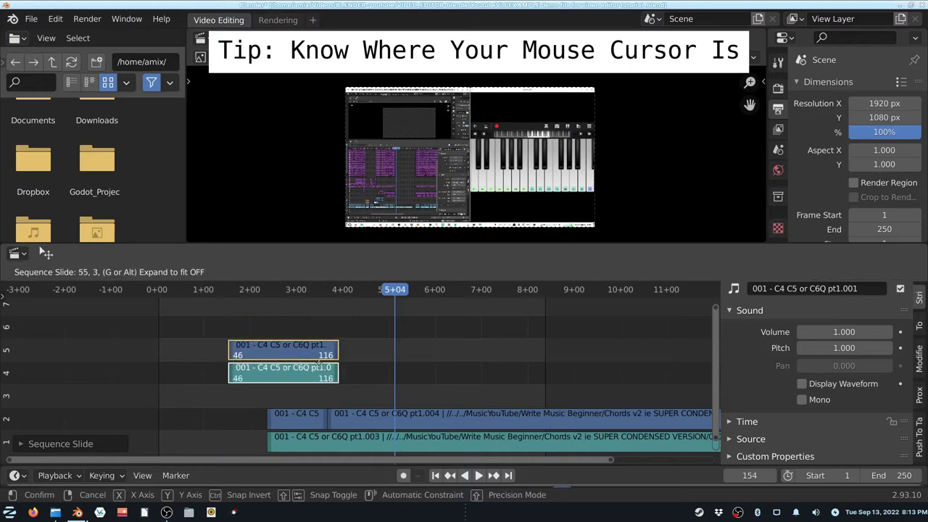
key(Escape)
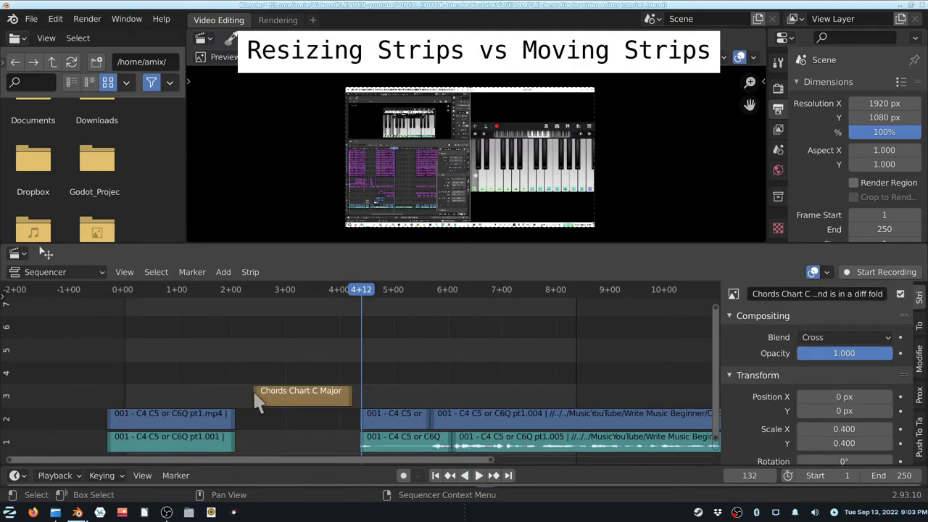
Step: Resize the Chords Chart C Major strip from both ends to span frames 75 to 136, and move it whole to start just after 2+00
click(253, 391)
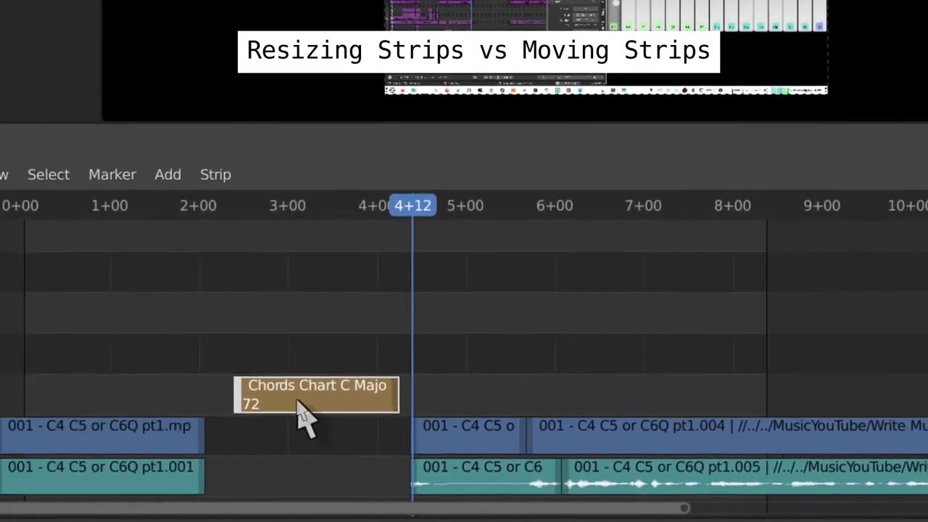
drag(286, 400, 294, 382)
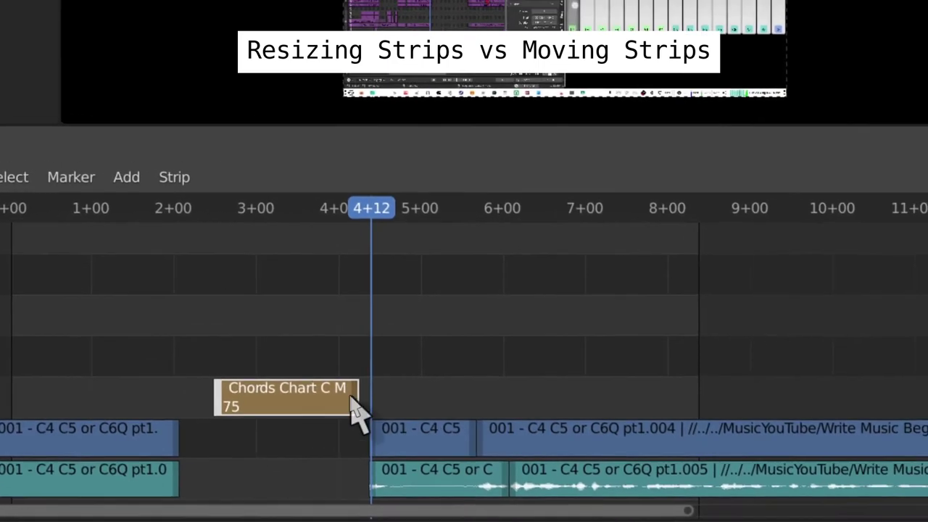
drag(404, 411, 464, 398)
mouse_move(387, 393)
mouse_down()
mouse_move(360, 392)
mouse_move(374, 395)
mouse_up()
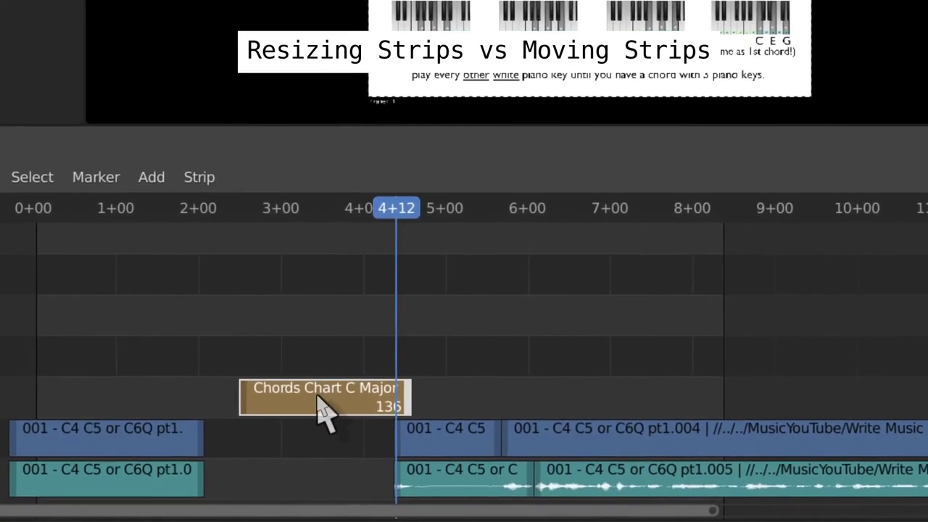
drag(304, 408, 217, 408)
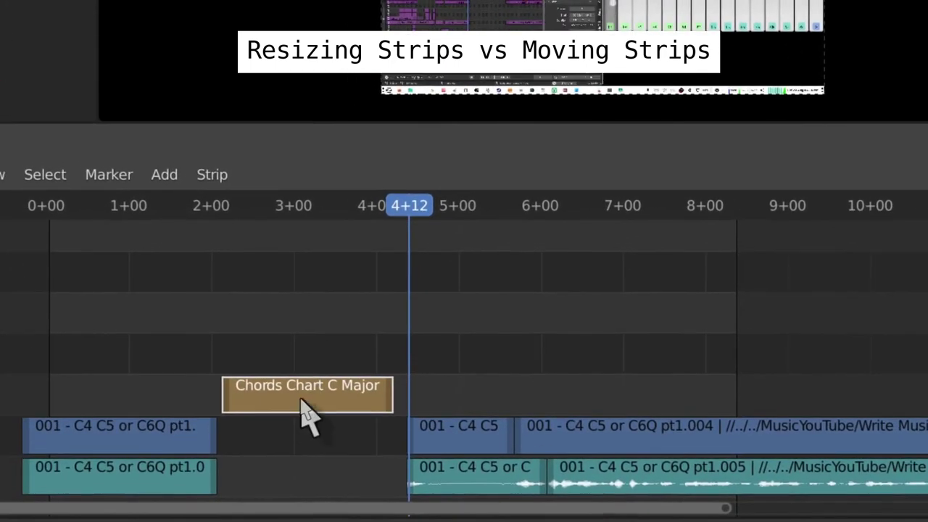
mouse_move(302, 407)
mouse_down()
mouse_move(406, 393)
mouse_move(304, 393)
mouse_up()
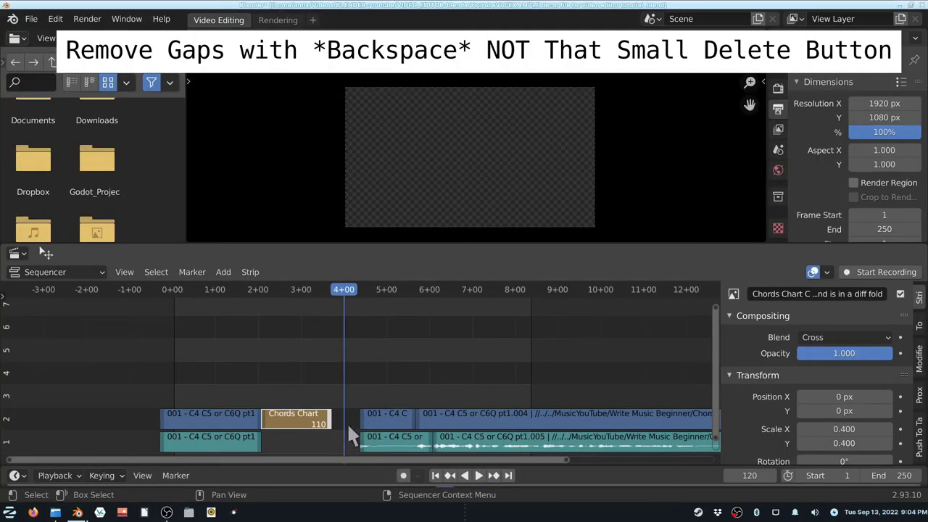
Step: Place the playhead at 4+03 in the empty space after the Chords Chart strip and remove the gap
mouse_move(346, 291)
mouse_down()
mouse_move(328, 293)
mouse_move(348, 301)
mouse_up()
key(space)
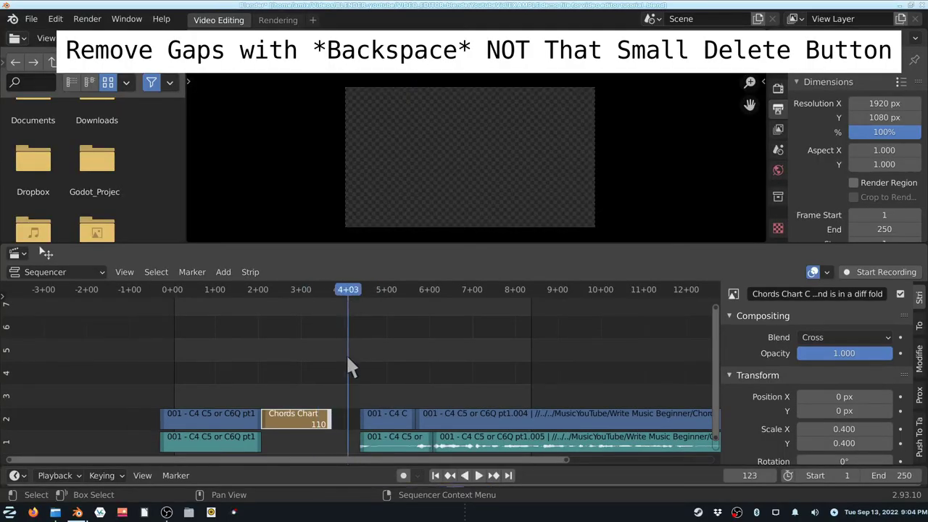
key(BackSpace)
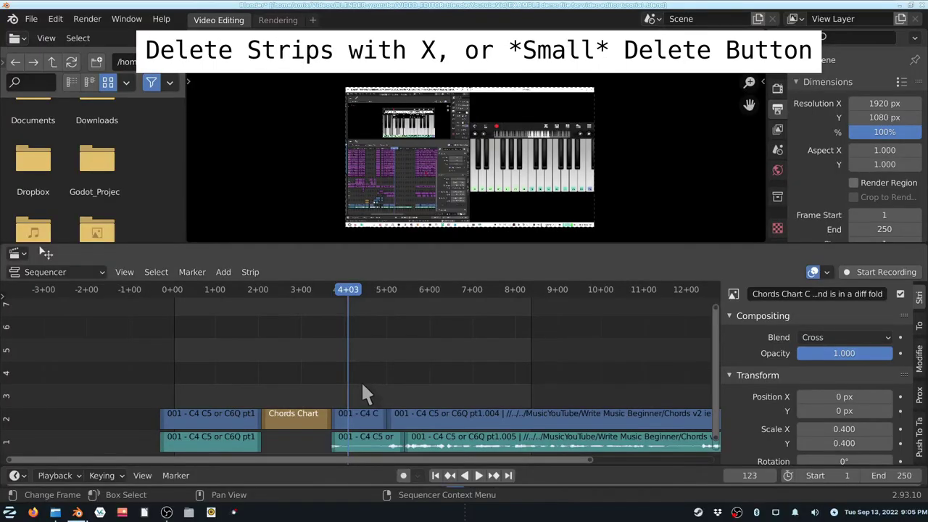
Step: Delete the Chords Chart image strip and the short video strip right after it in channel 2
click(292, 425)
key(x)
click(359, 426)
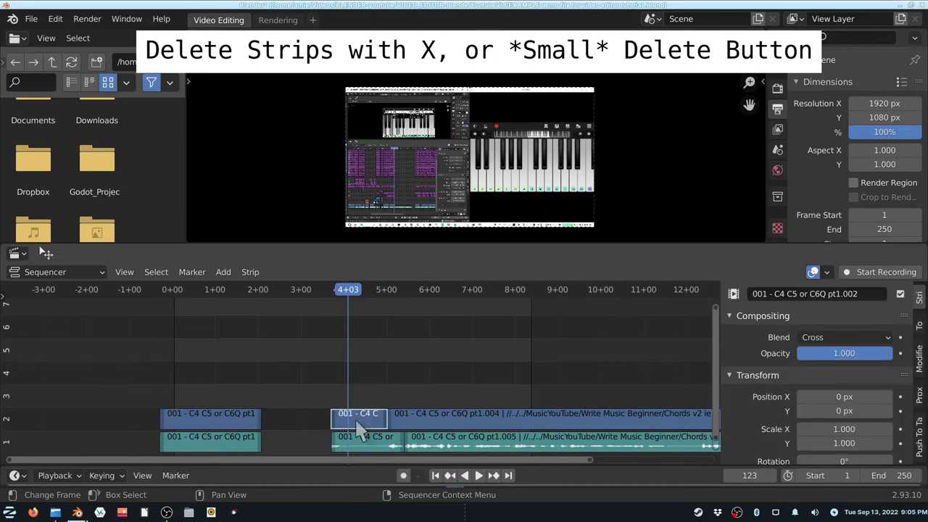
key(x)
click(434, 423)
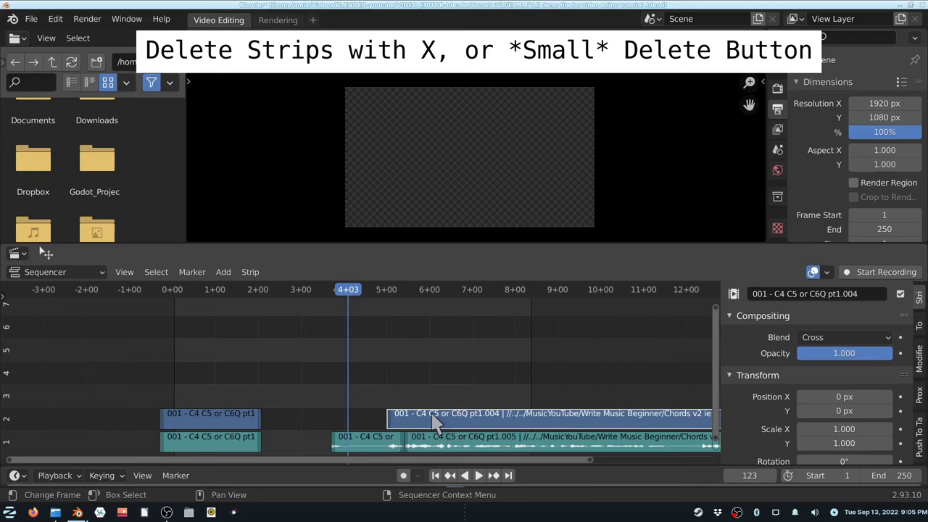
key(BackSpace)
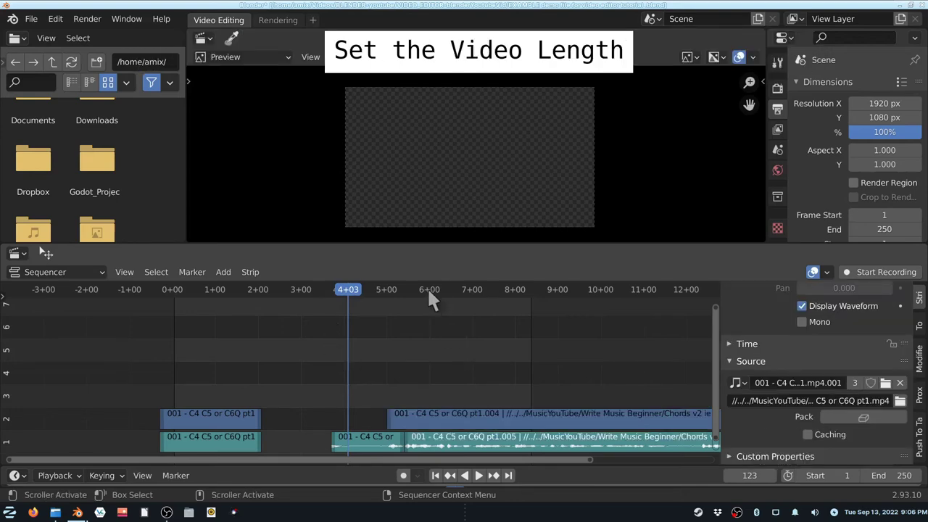
Step: Play from about 6+00 to examine where playback loops, and scrub from near the end frame back to about 0+00
click(434, 293)
key(space)
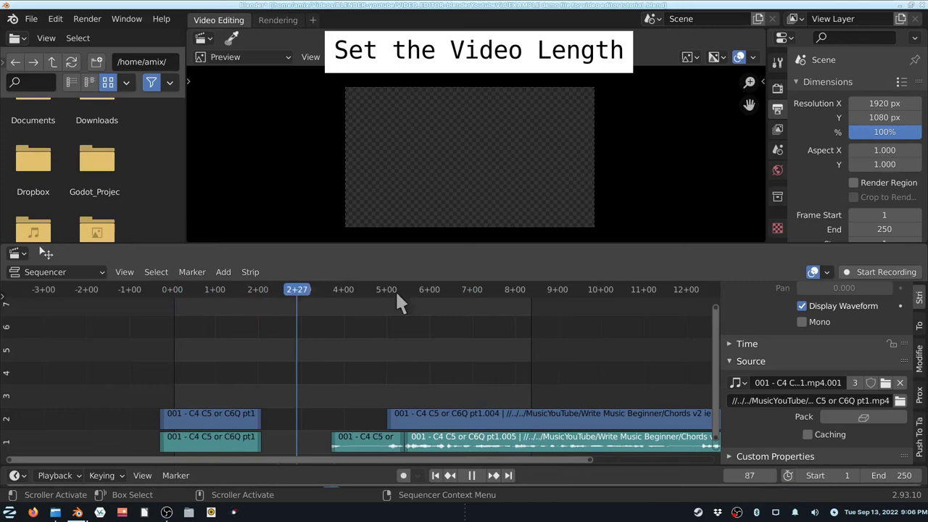
click(524, 298)
drag(526, 305, 206, 305)
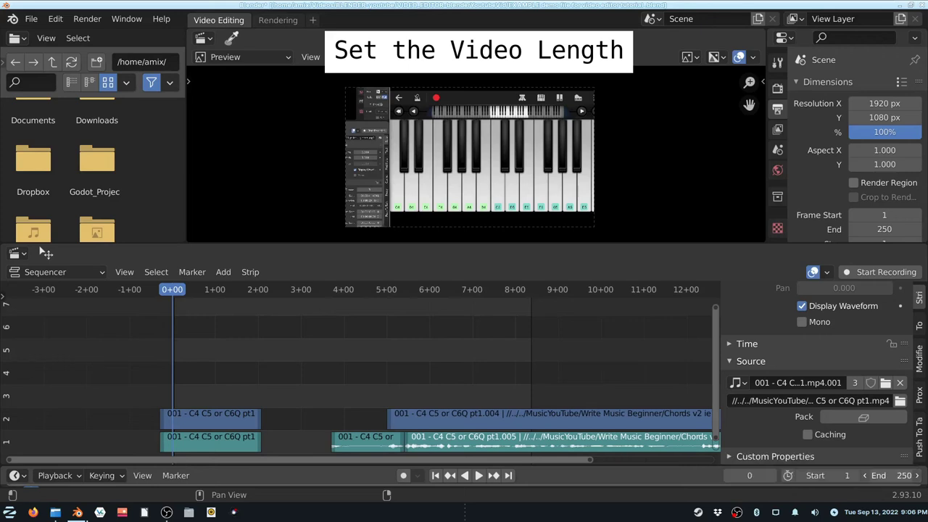
Step: Set the timeline's end frame to 465, just past the last video strip, and play from about 14+00 to check the loop
drag(893, 475, 927, 476)
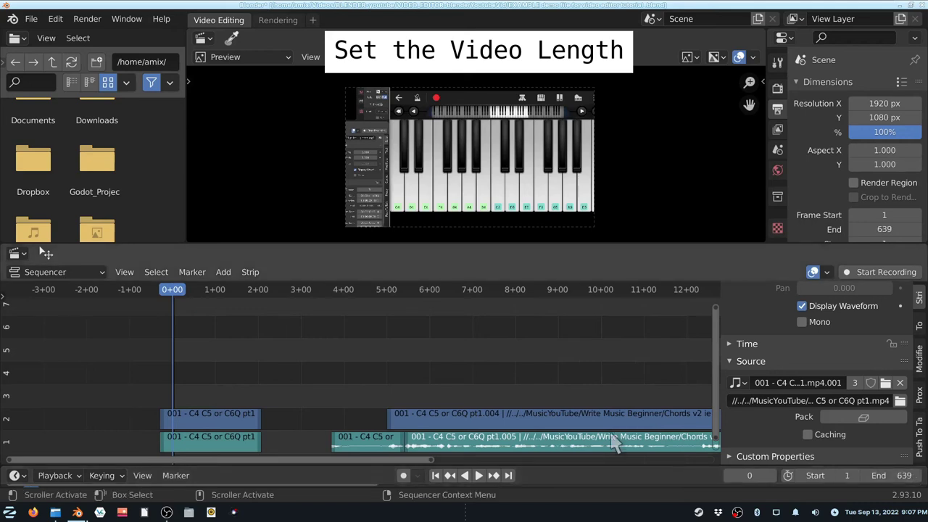
middle_drag(614, 356, 245, 370)
middle_drag(480, 365, 464, 335)
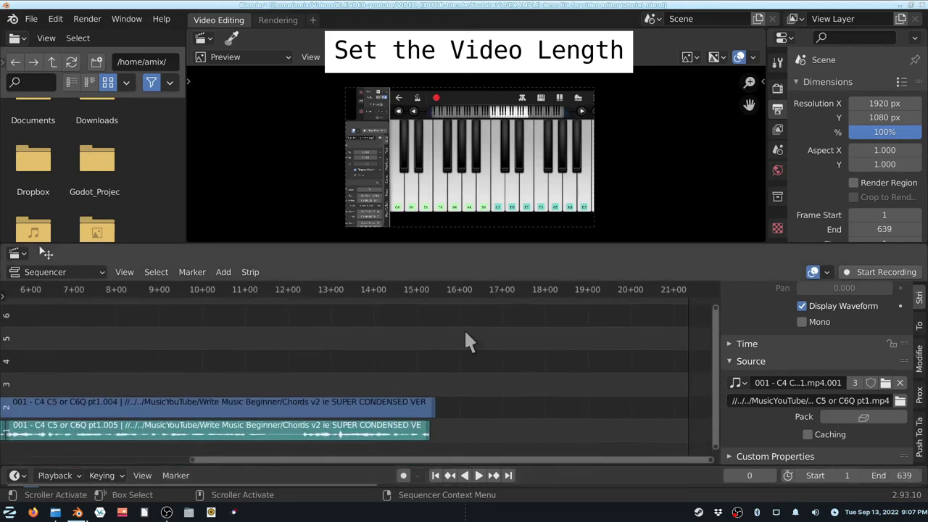
drag(899, 475, 806, 475)
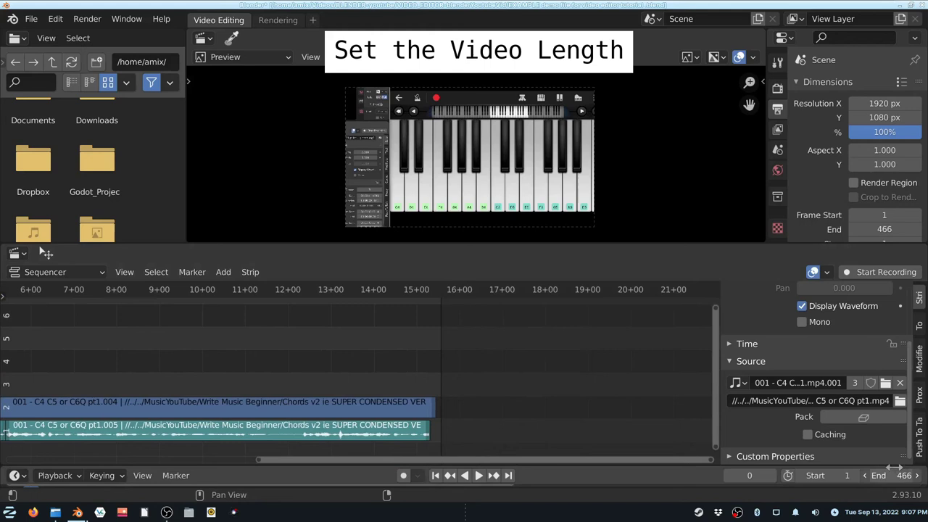
click(369, 289)
key(space)
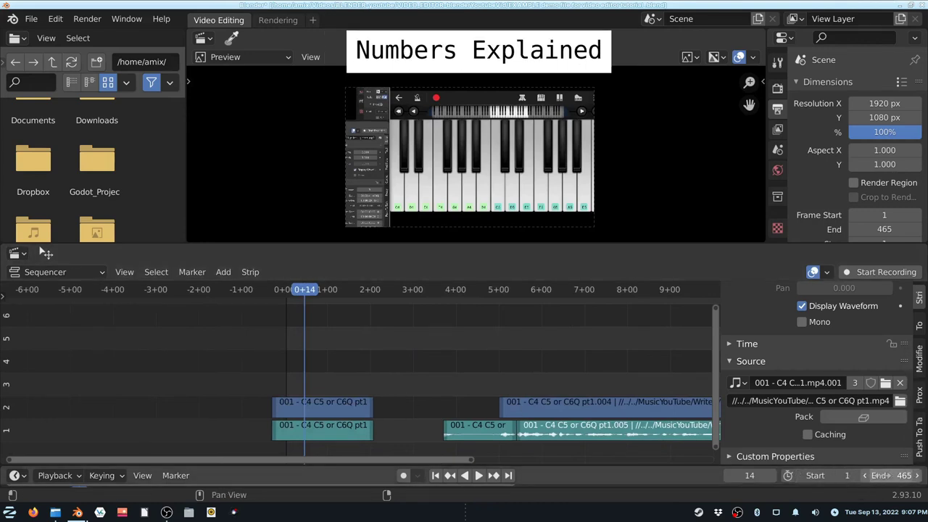
Step: Play the start of the timeline and scrub the playhead to 14+05 to examine the seconds and frames in its label
key(space)
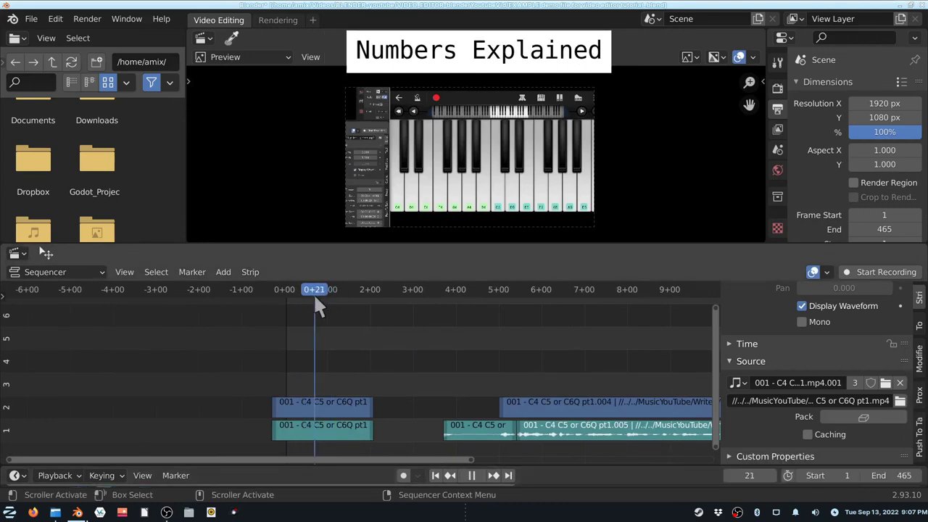
drag(362, 293, 540, 300)
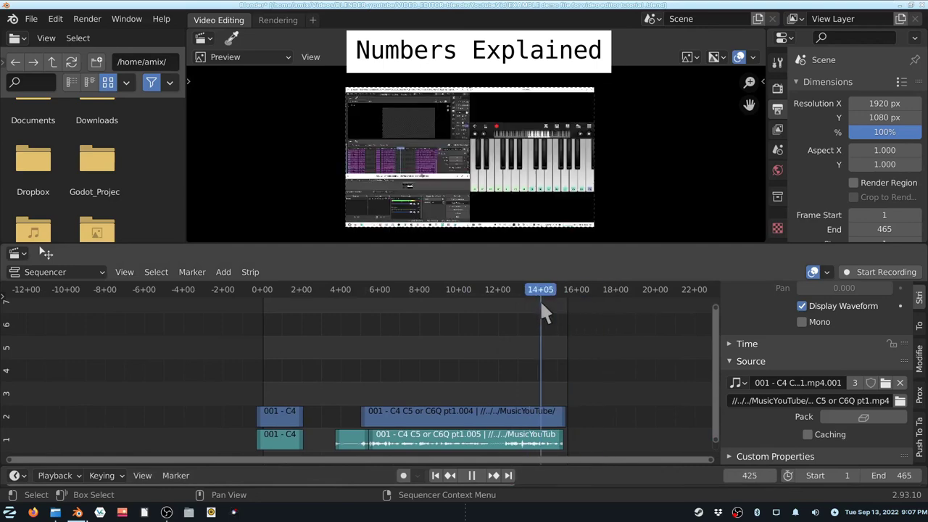
key(space)
Step: Scrub the playhead from 01:31+08 to 01:31+29 and play on to examine the time label, and look up the scene's Frame Rate
middle_drag(617, 321, 188, 314)
scroll(265, 328, down, 5)
click(426, 289)
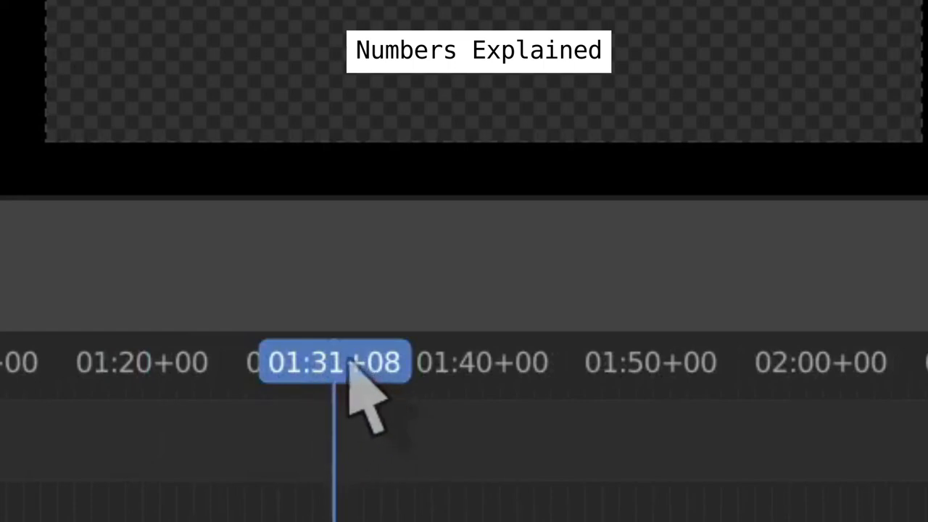
drag(338, 361, 349, 357)
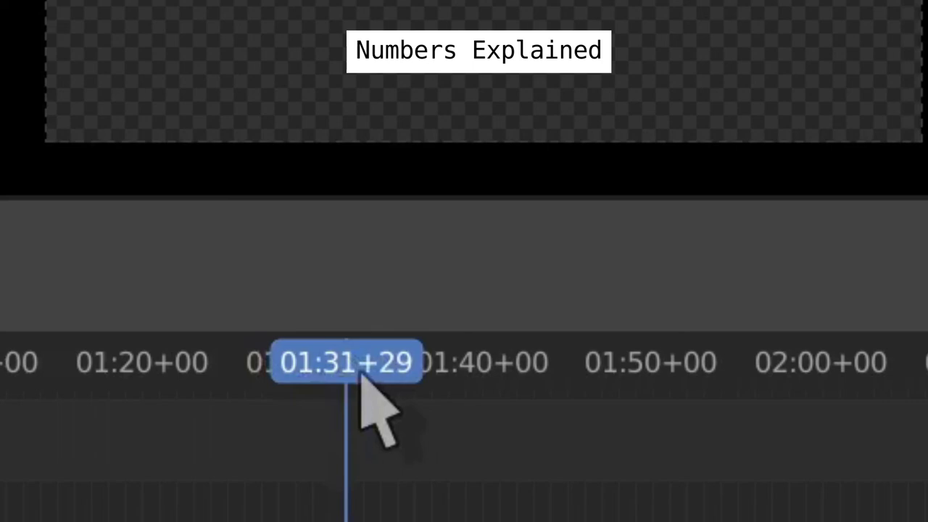
key(space)
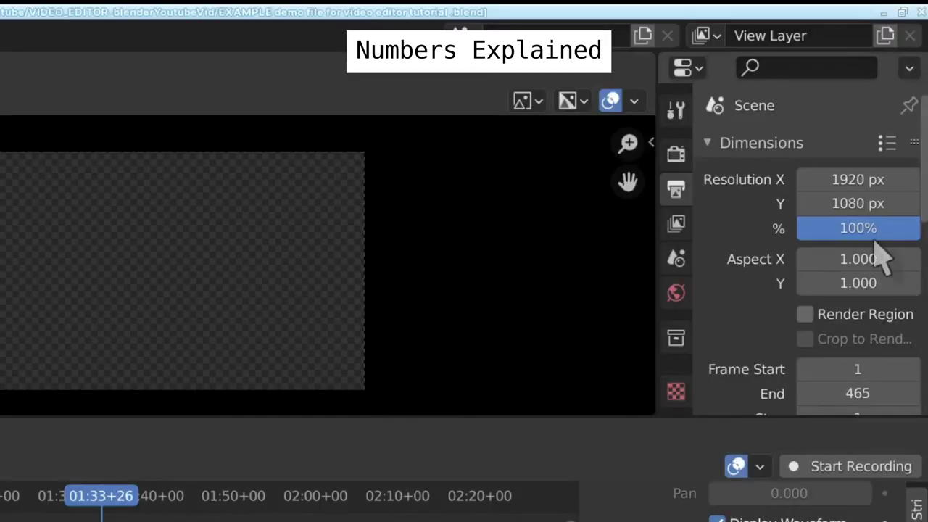
scroll(880, 253, down, 5)
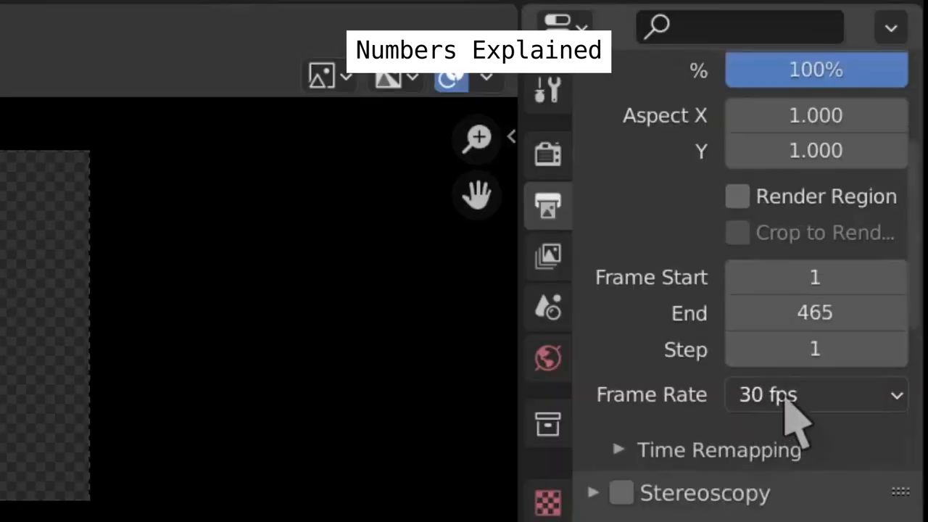